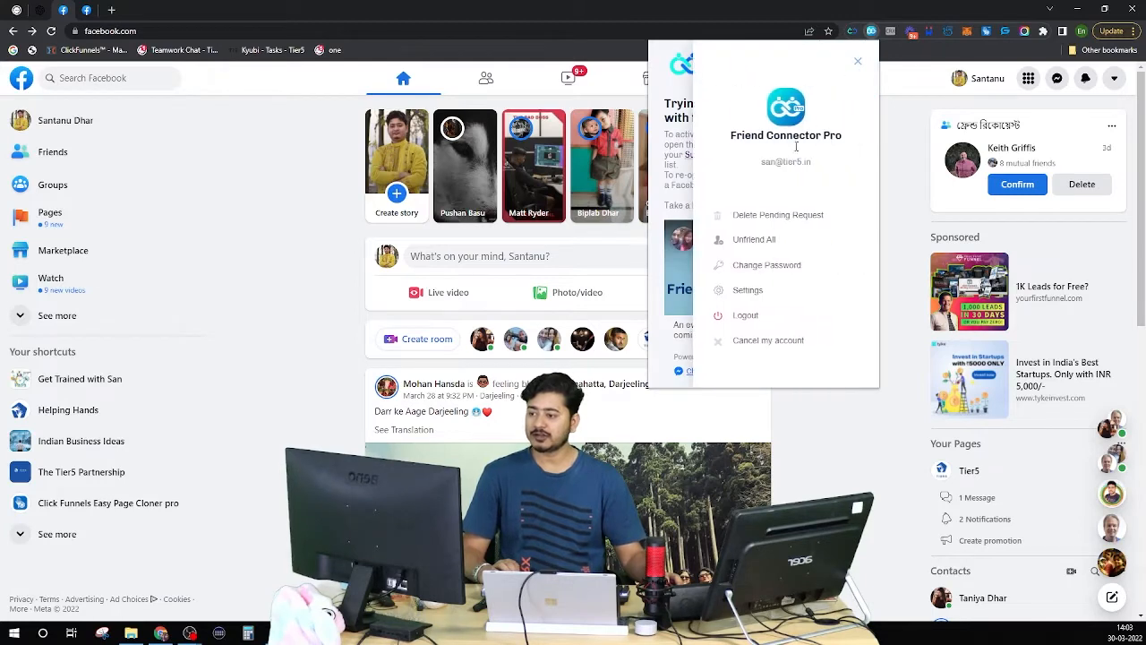
Review the automatic message options on the extension's settings page and return to the message segments list.
left_click(749, 291)
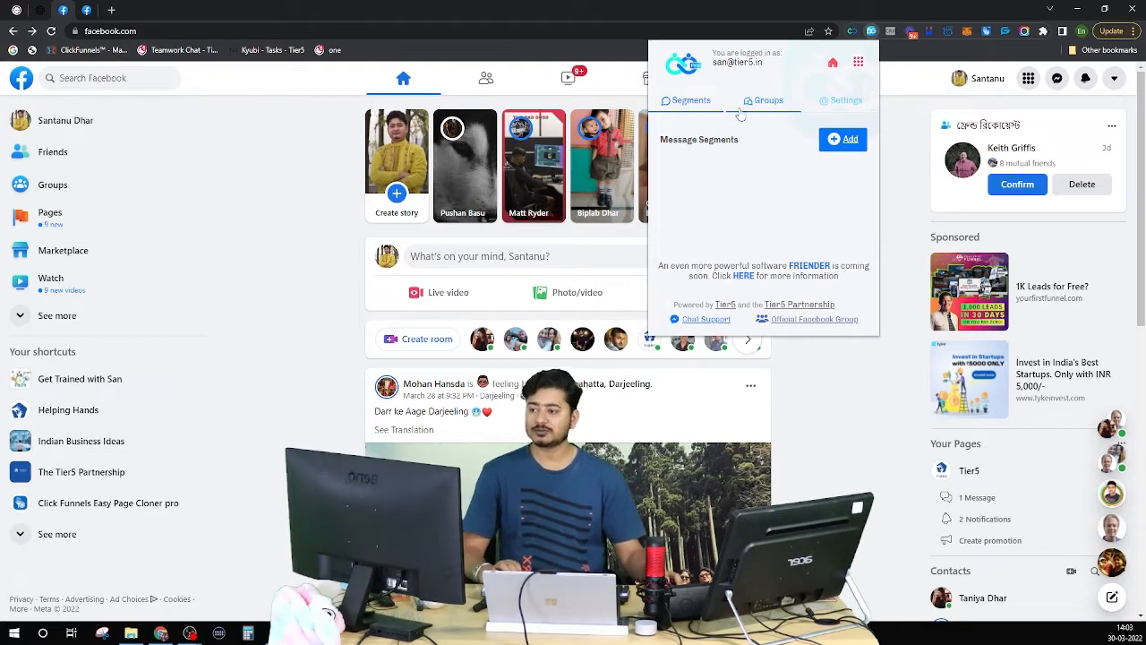
left_click(830, 108)
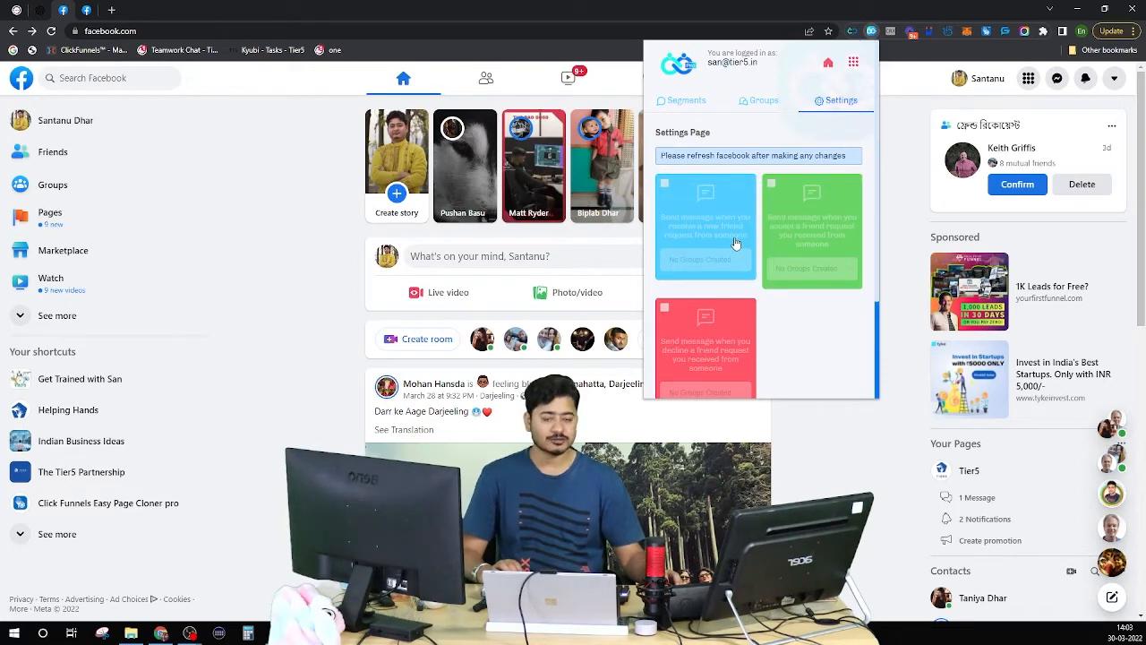
left_click(691, 104)
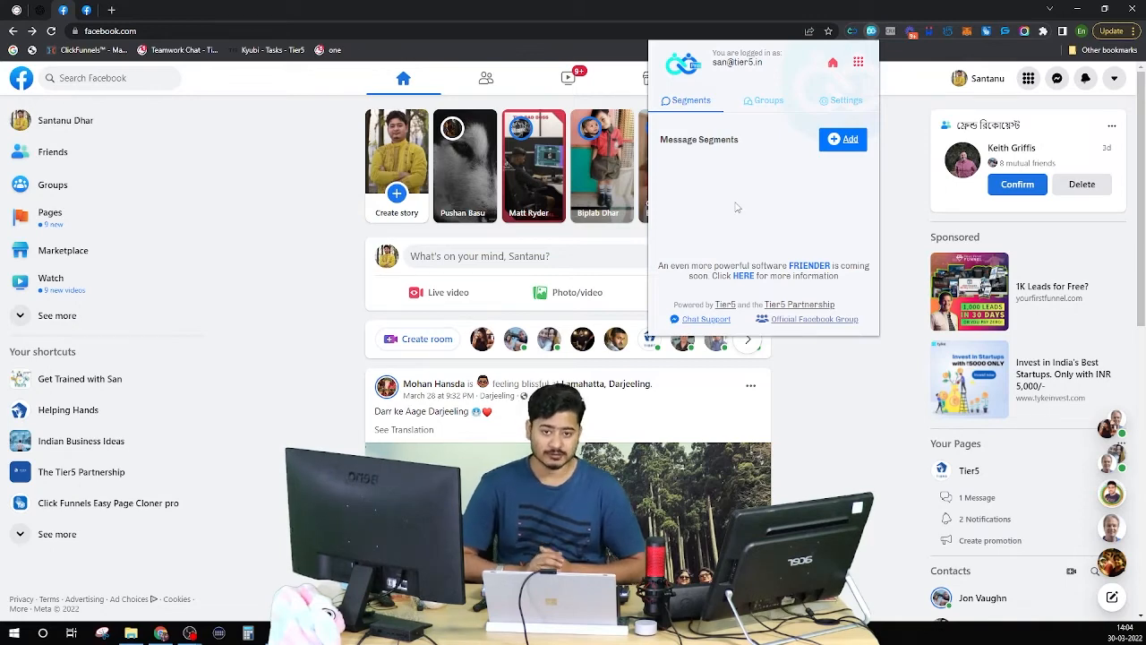
Start a new message segment titled "Welcome message".
left_click(842, 140)
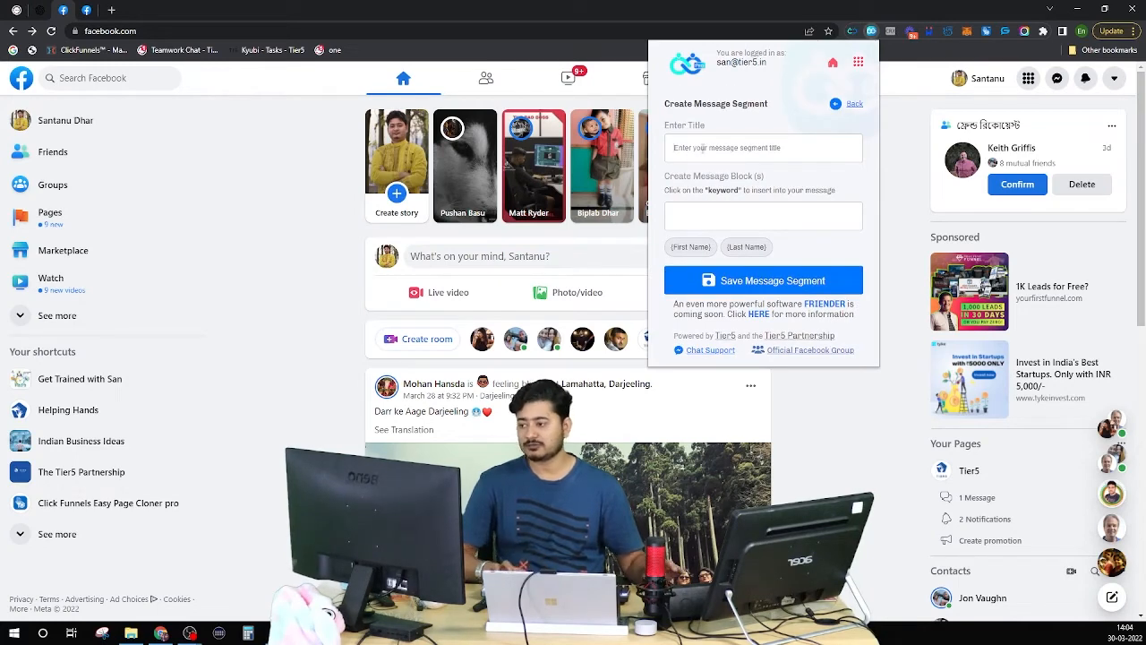
left_click(703, 148)
type("h")
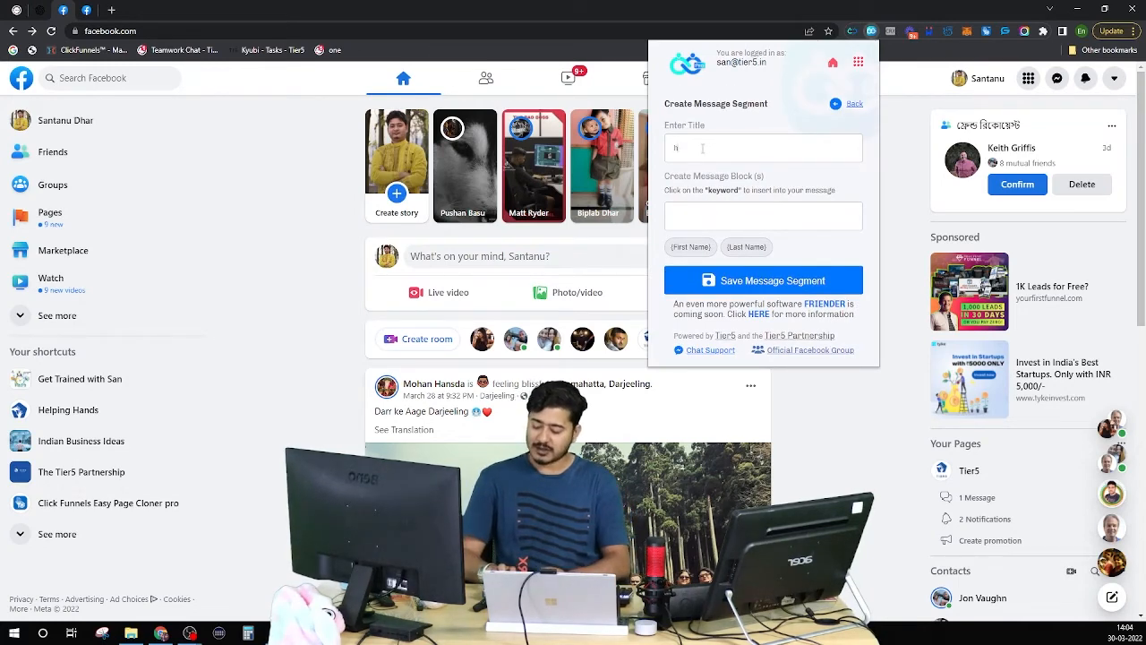
key("BackSpace")
type("Welcome message")
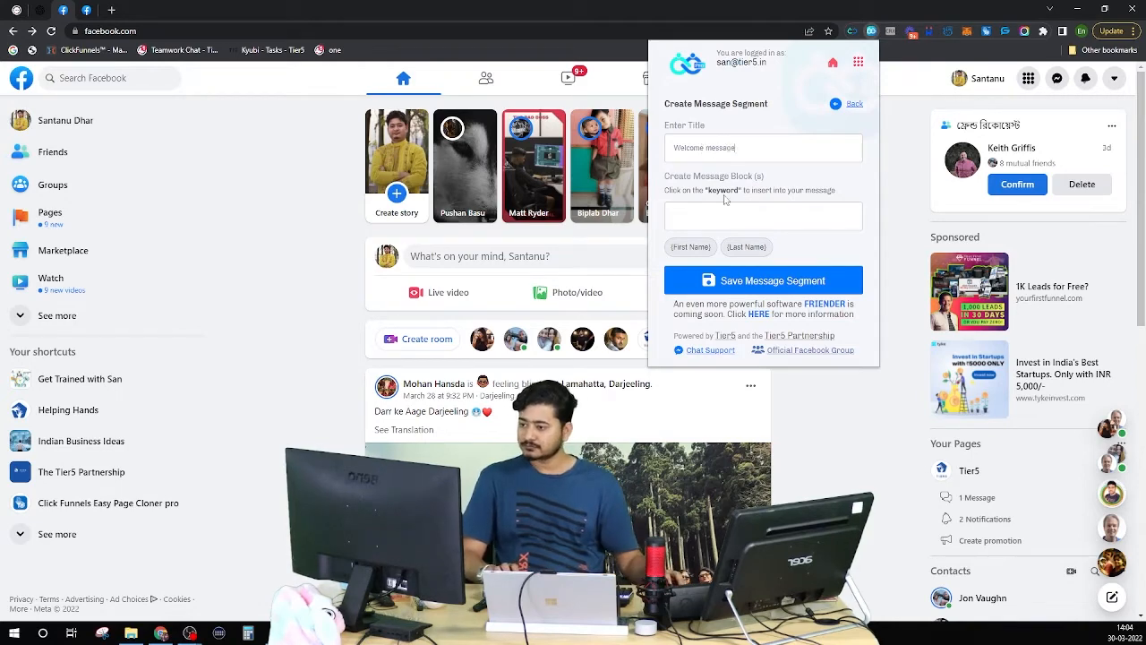
Add a message block reading "Hi {First_Name}" to the Welcome message segment, using the first-name keyword.
left_click(711, 217)
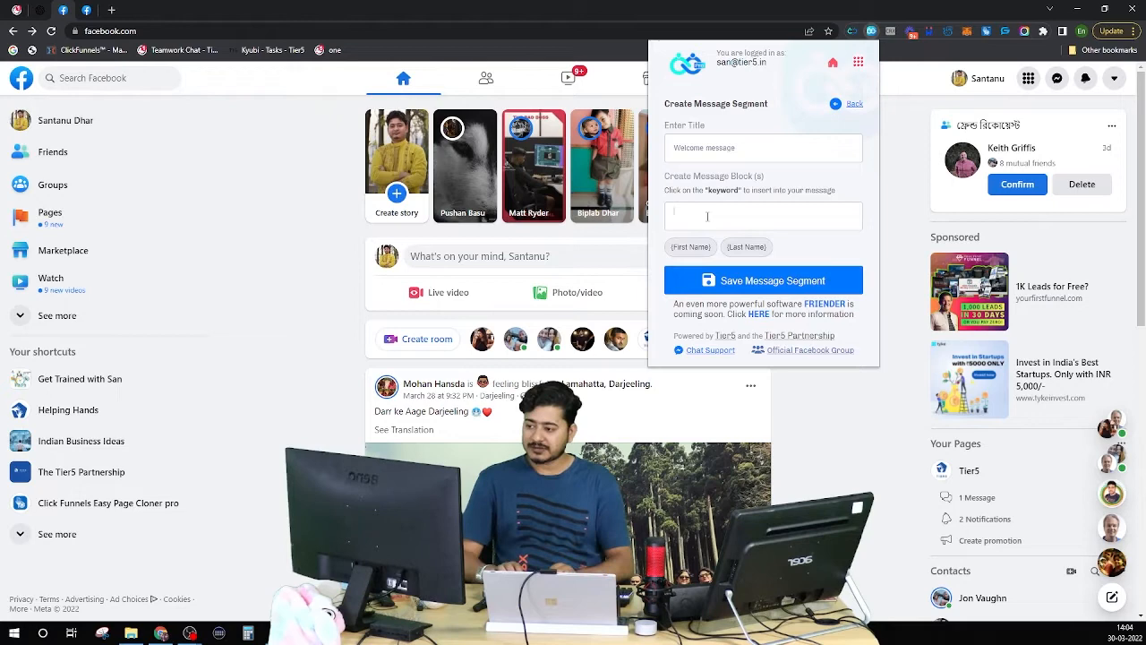
type("Hi,")
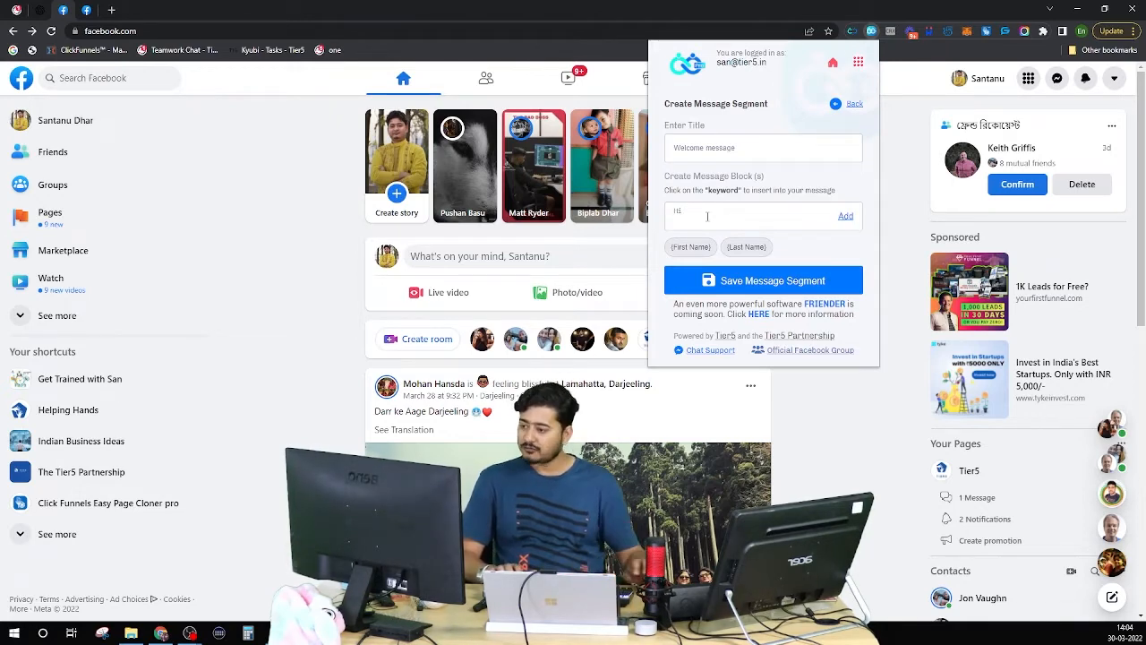
left_click(686, 244)
left_click(846, 216)
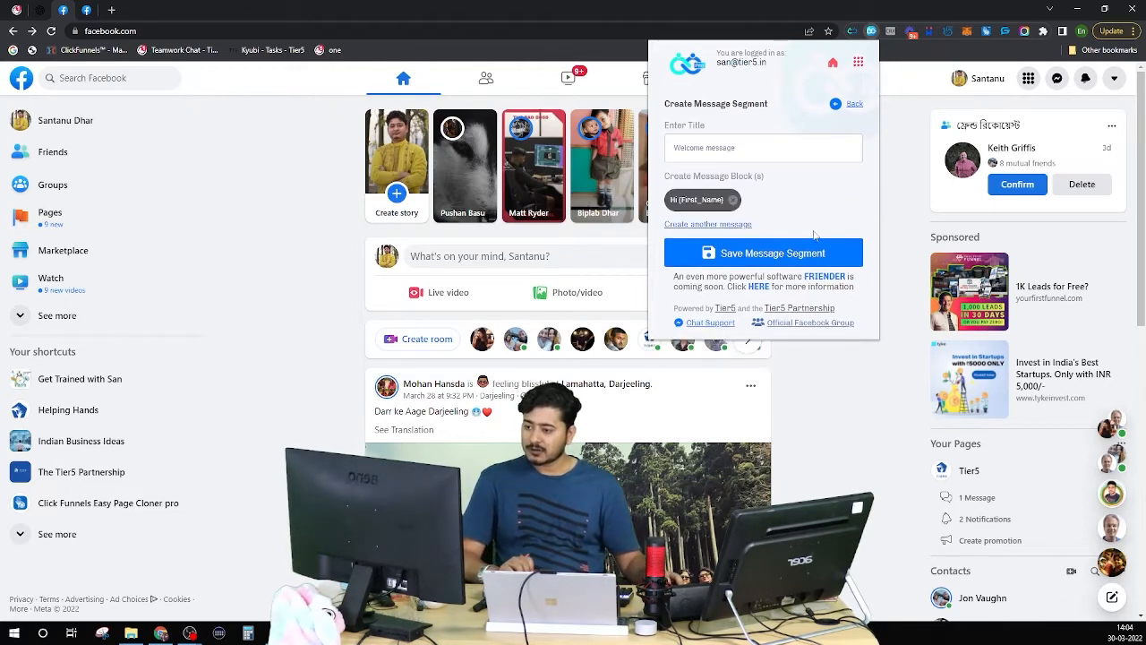
Add another message block reading "Hello {First_Name}" to the segment.
left_click(686, 224)
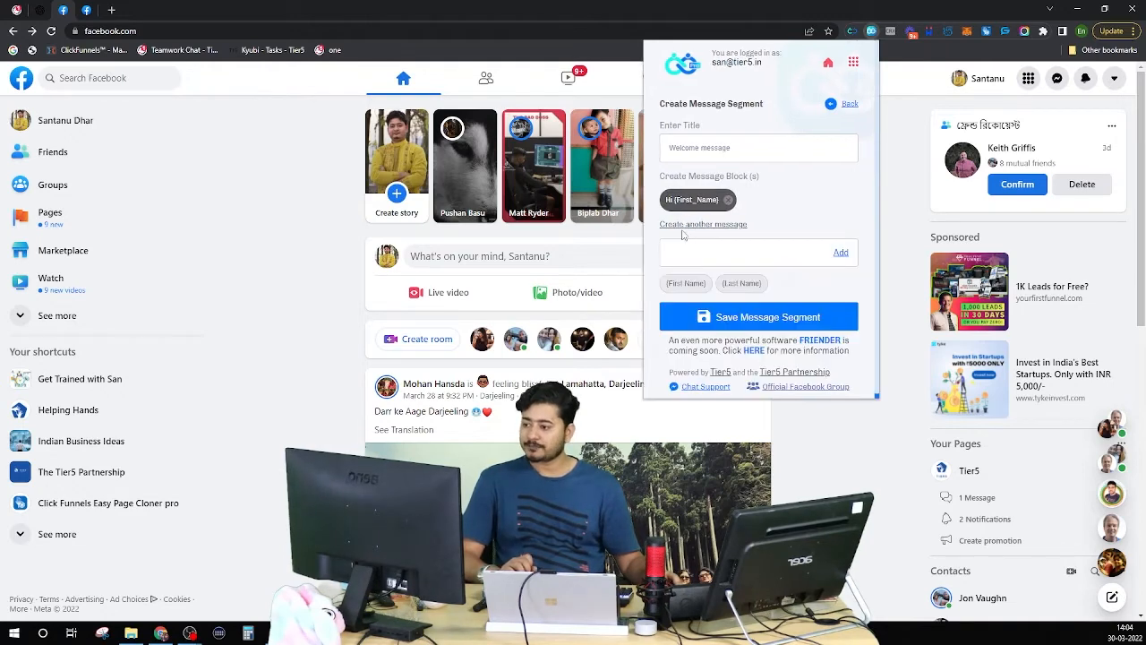
left_click(681, 247)
type("hel")
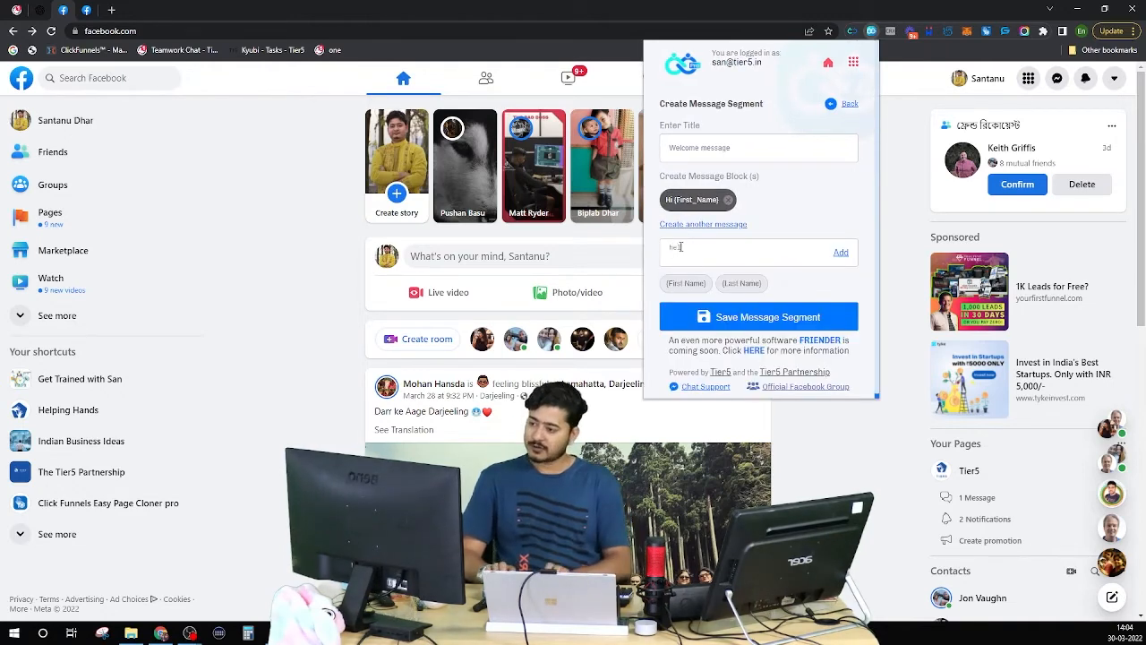
type("el")
left_click(685, 283)
left_click(841, 252)
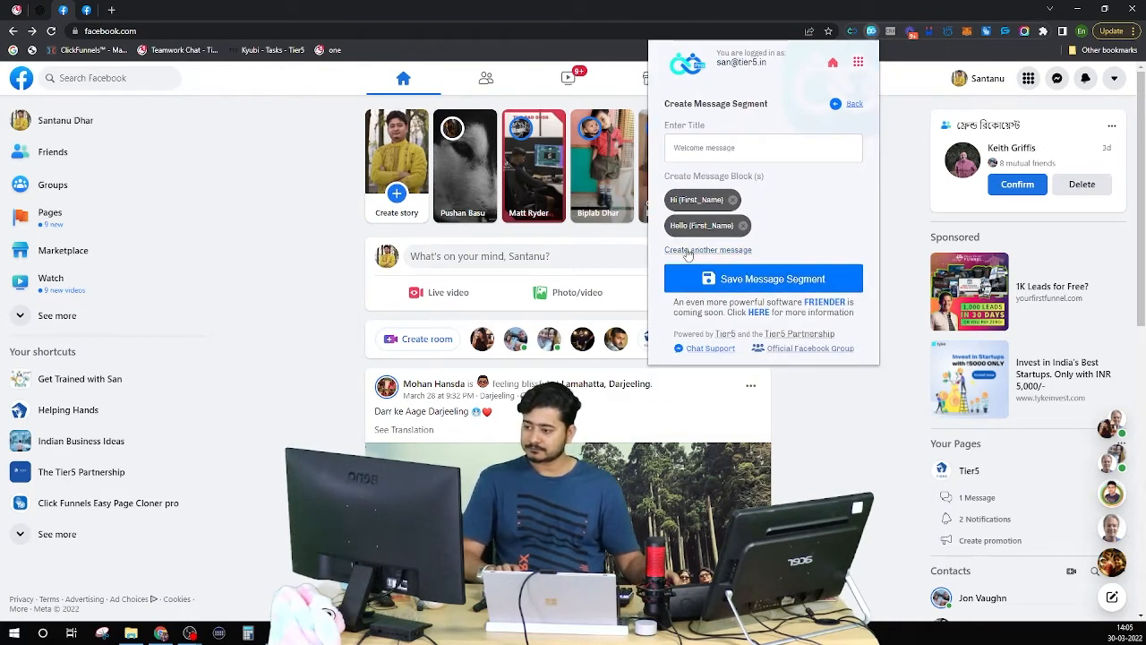
Add a third message block reading "Hey there {First_Name}" and save the Welcome message segment.
left_click(688, 250)
left_click(678, 271)
type("hey there")
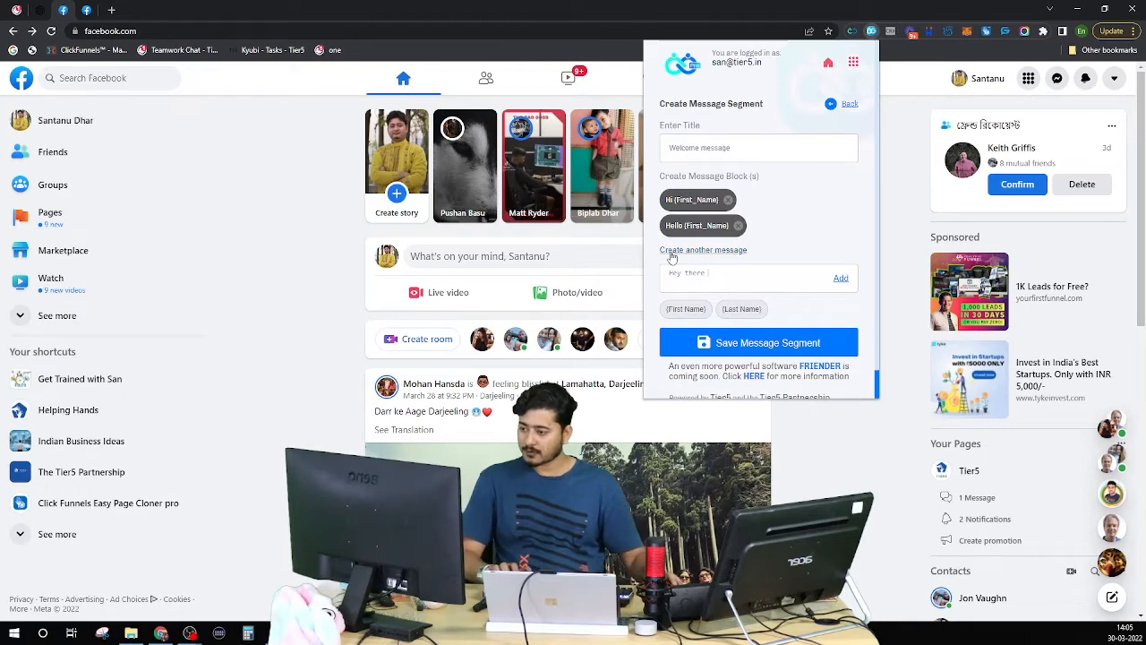
left_click(685, 308)
left_click(842, 280)
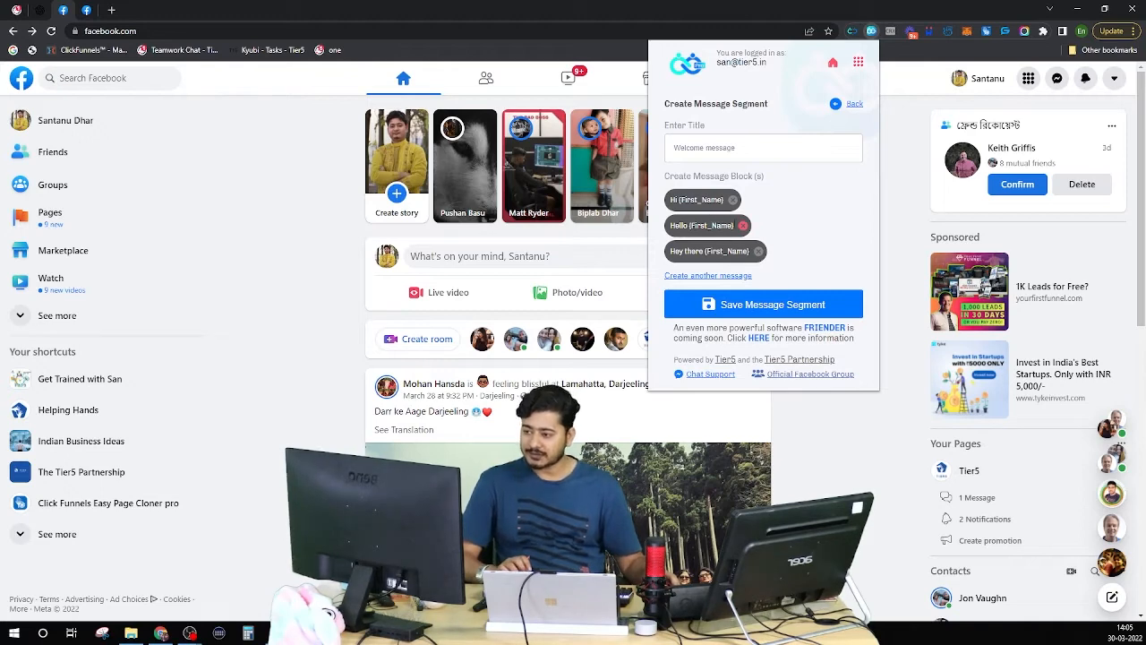
left_click(749, 305)
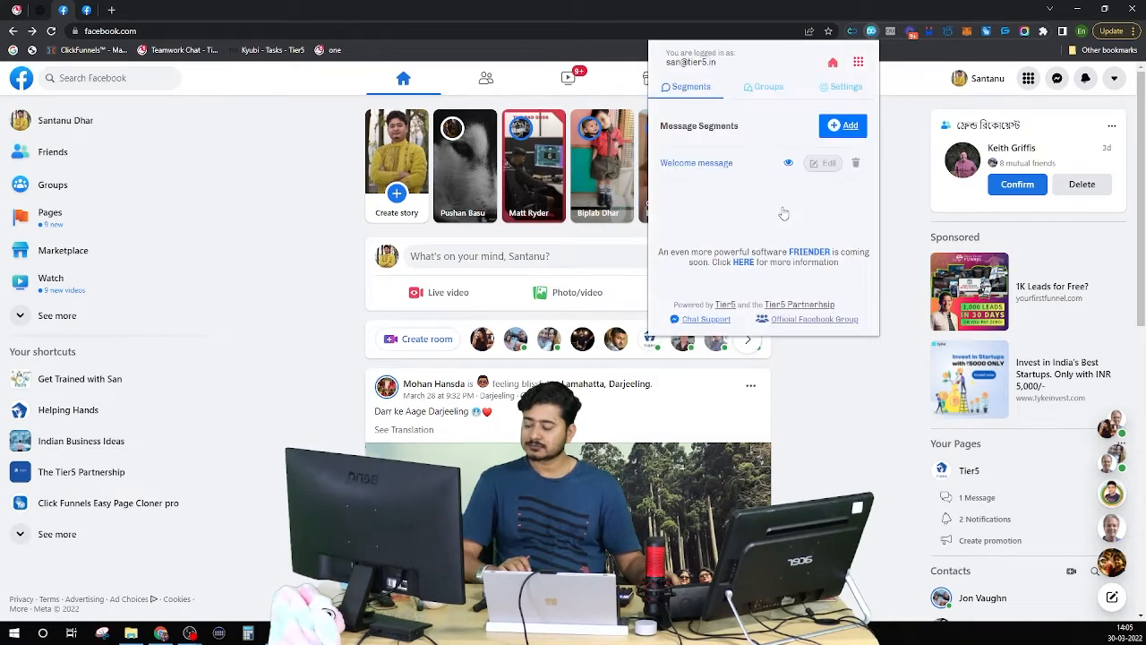
Create a new message segment titled "Intro" and add the message block "I hope you're doing good.".
left_click(824, 143)
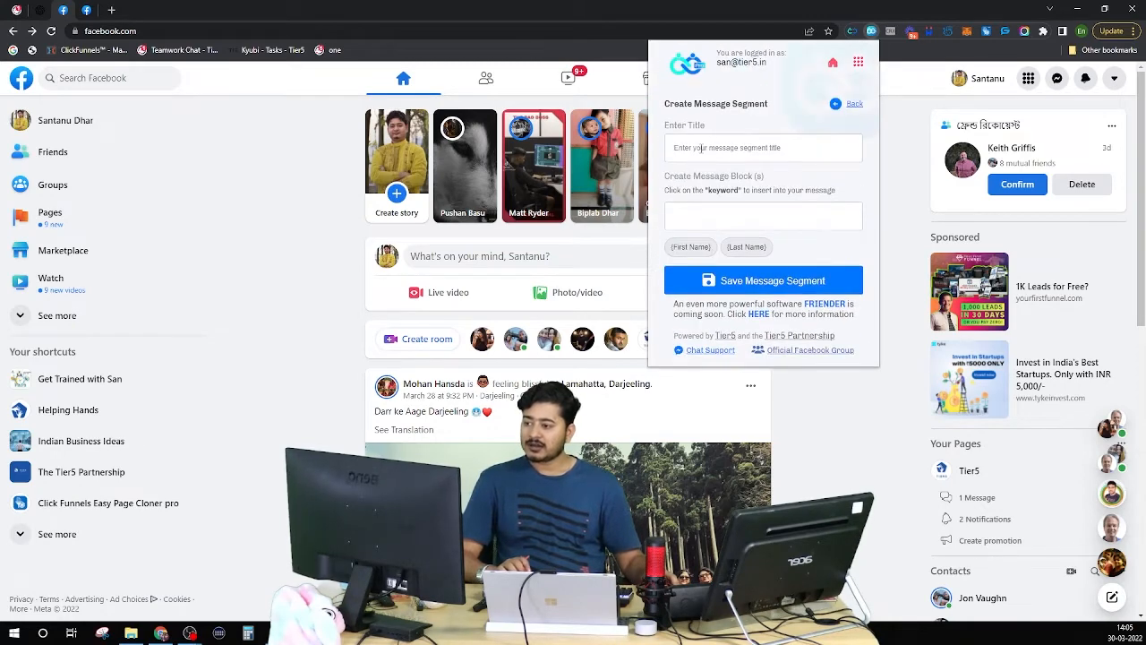
left_click(702, 147)
type("Intro")
left_click(698, 210)
type("I hop")
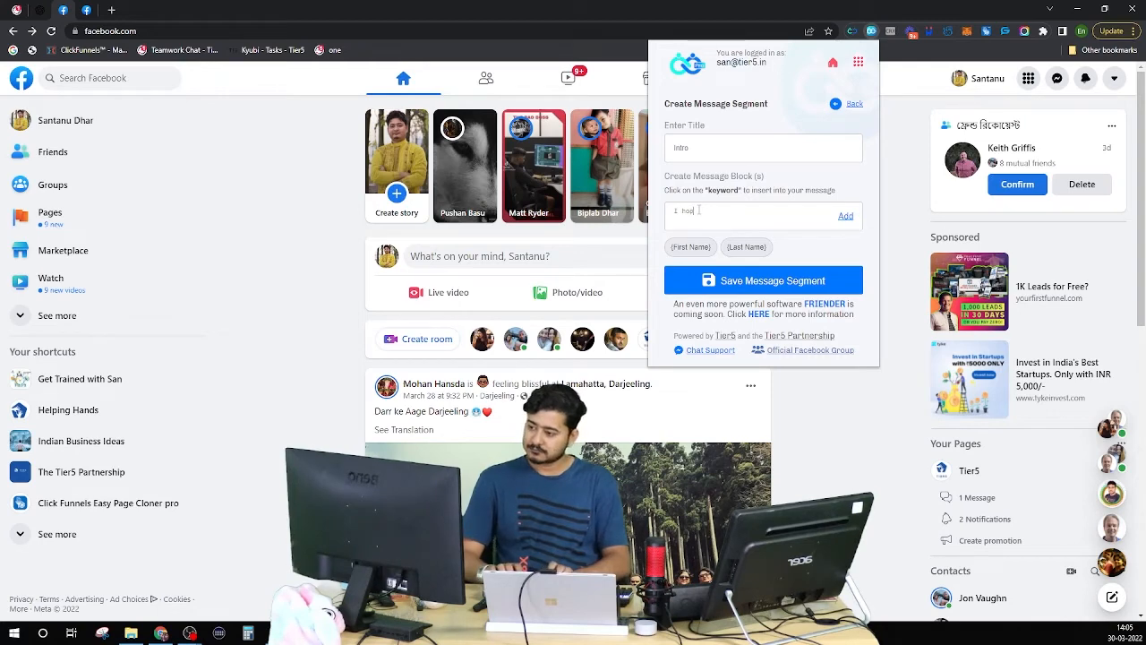
type("e you're co")
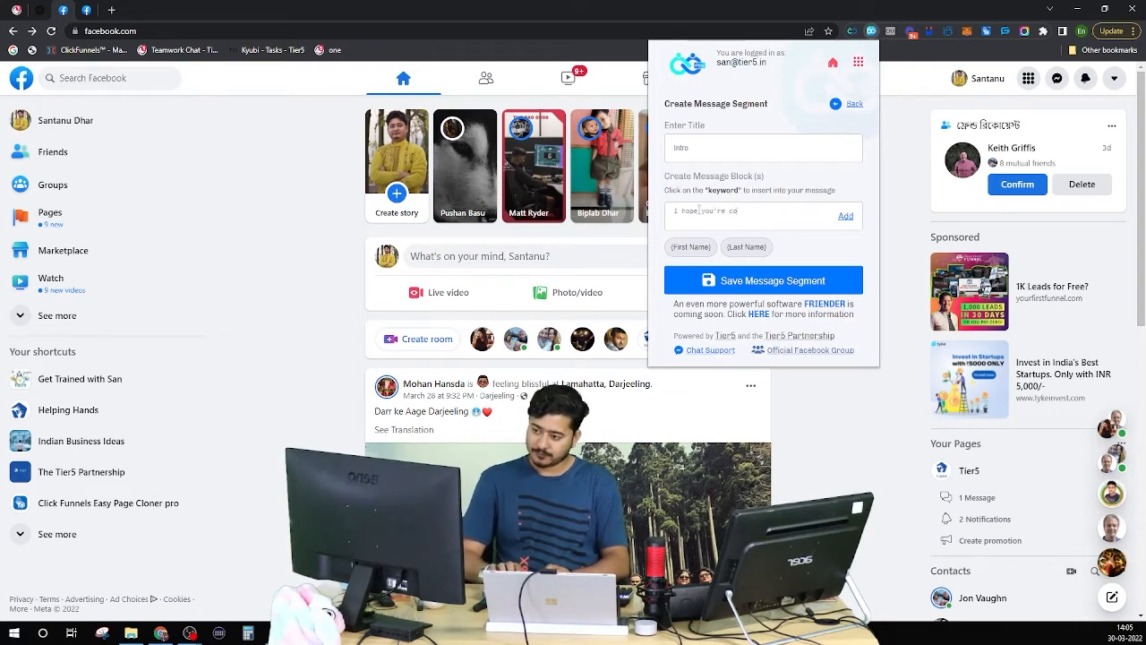
type("ing good")
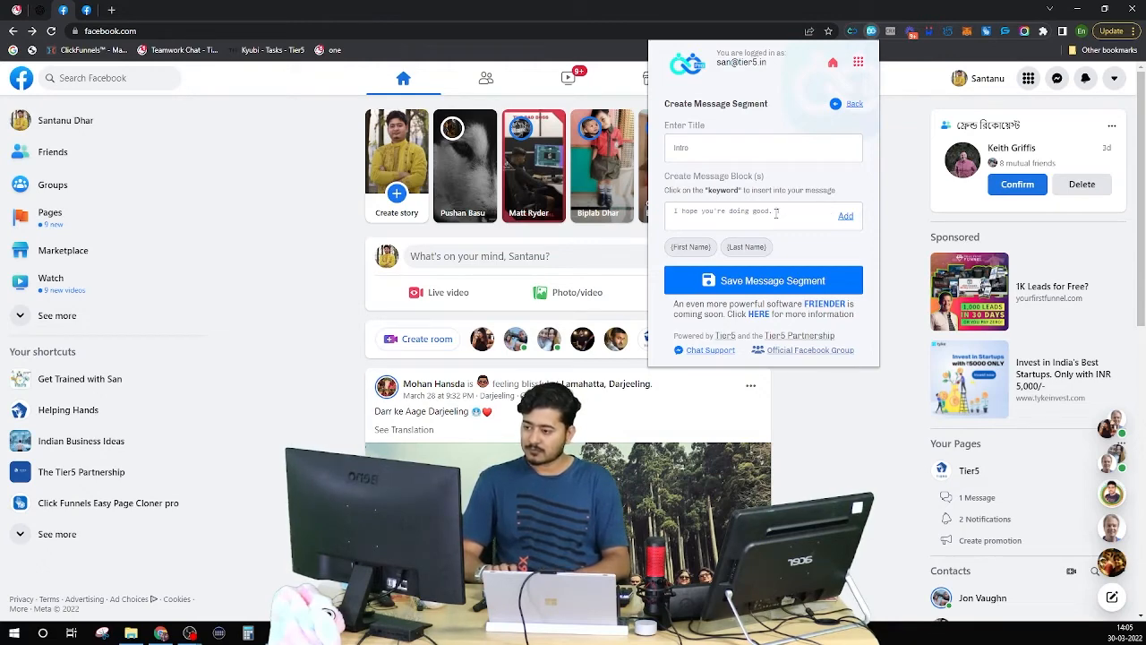
type(".")
left_click(845, 216)
Add a second message block reading "Hope everything is fine on your end.".
type("Hope every")
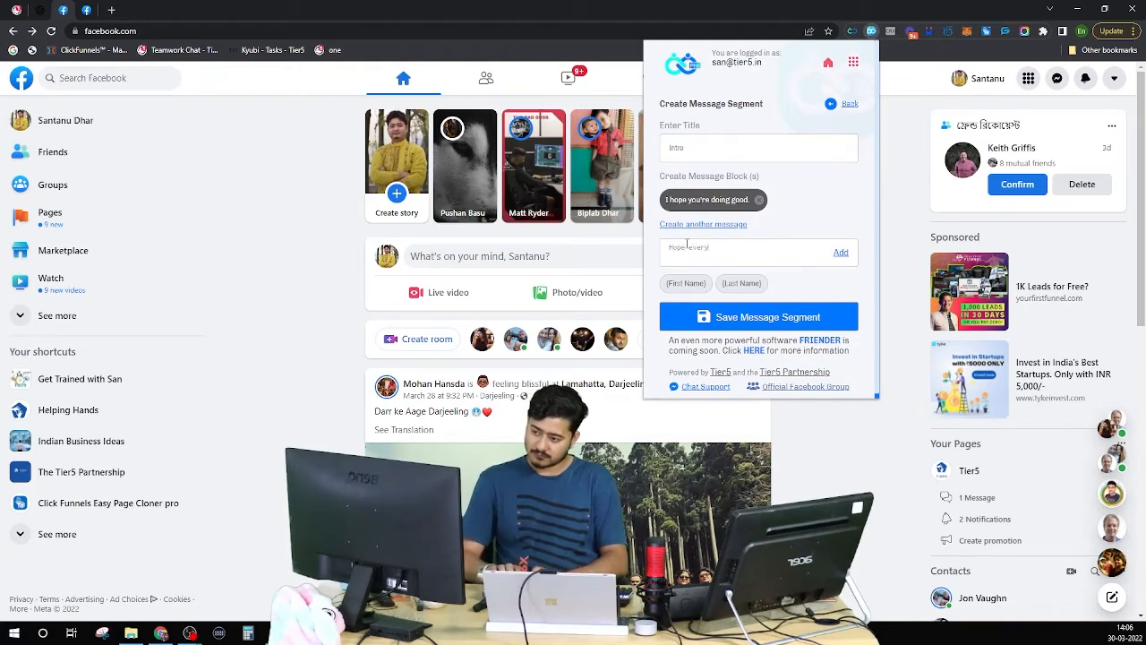
type("thing i")
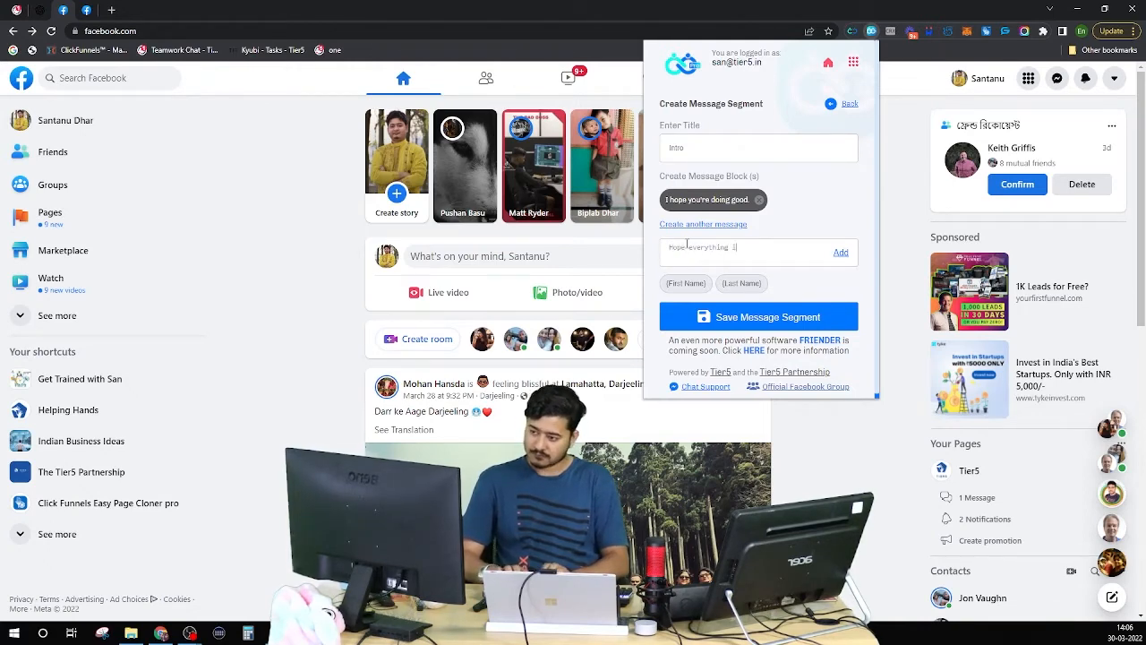
type("s fine on your end.")
key("Return")
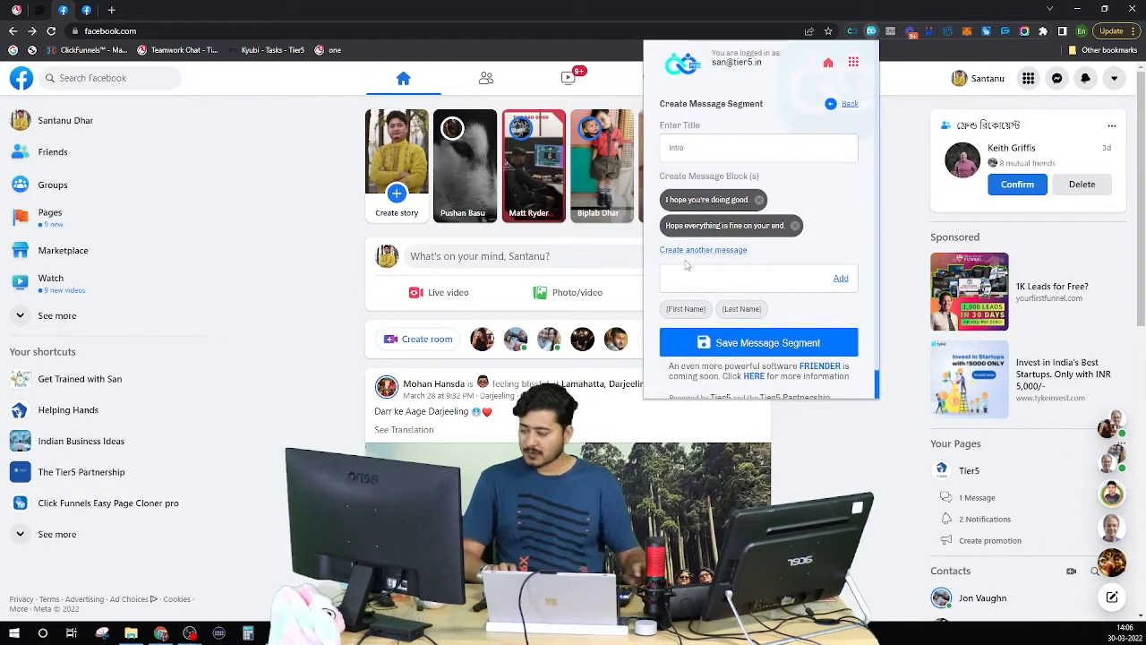
Add a third message block reading "How is it going my friend?" and save the Intro segment.
left_click(708, 272)
type("How is i")
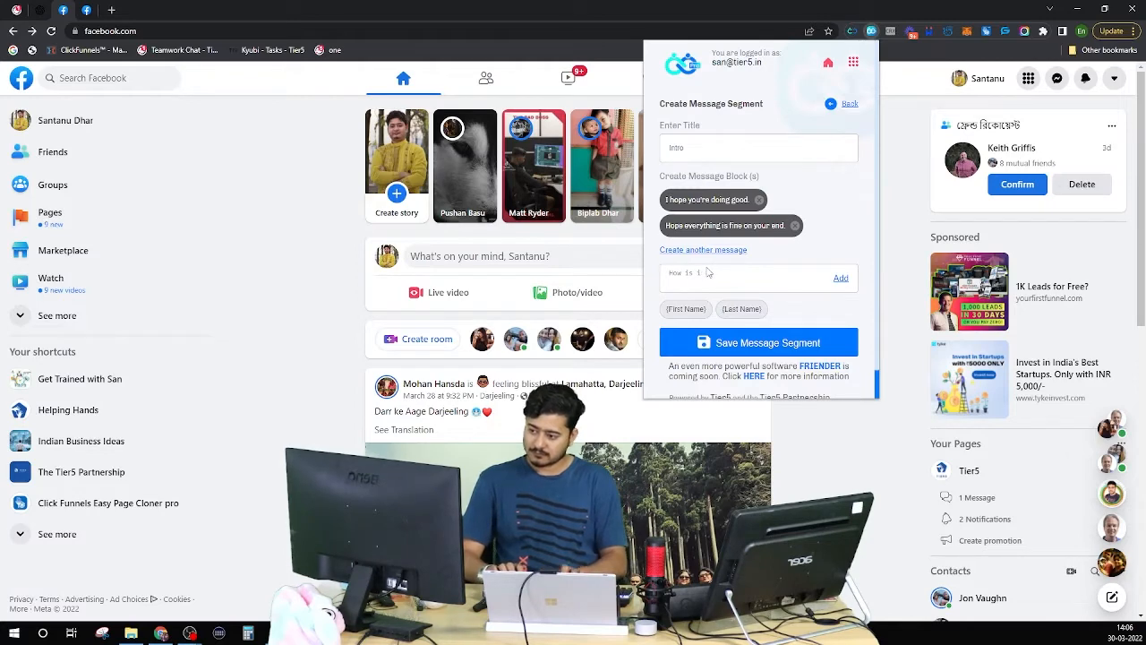
type("t going")
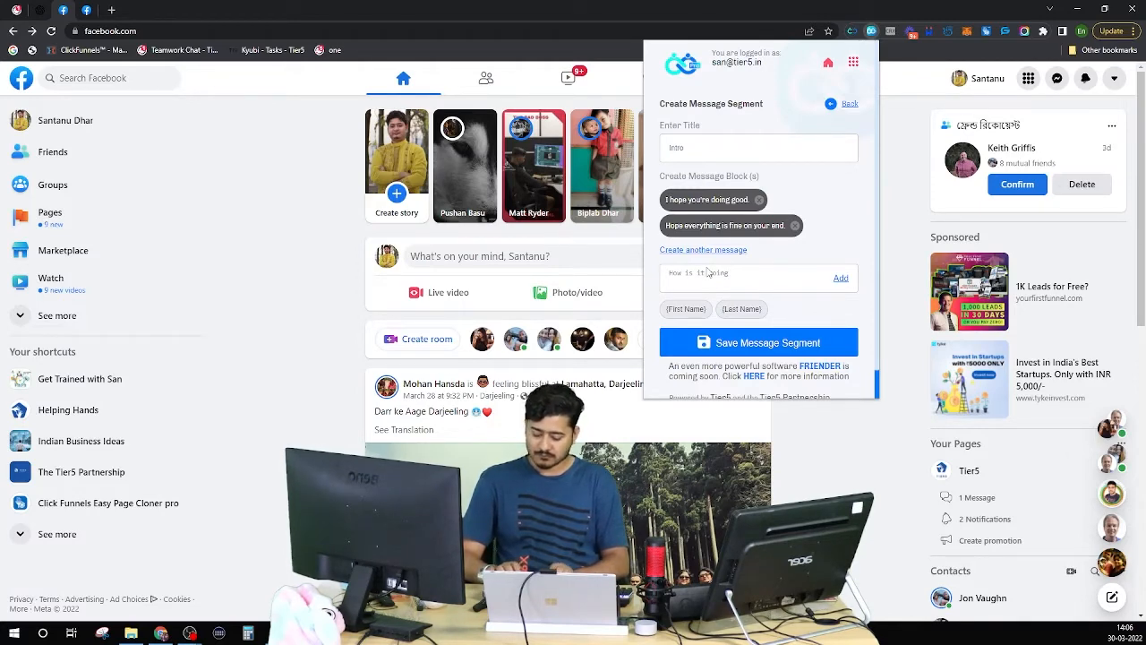
type(" my")
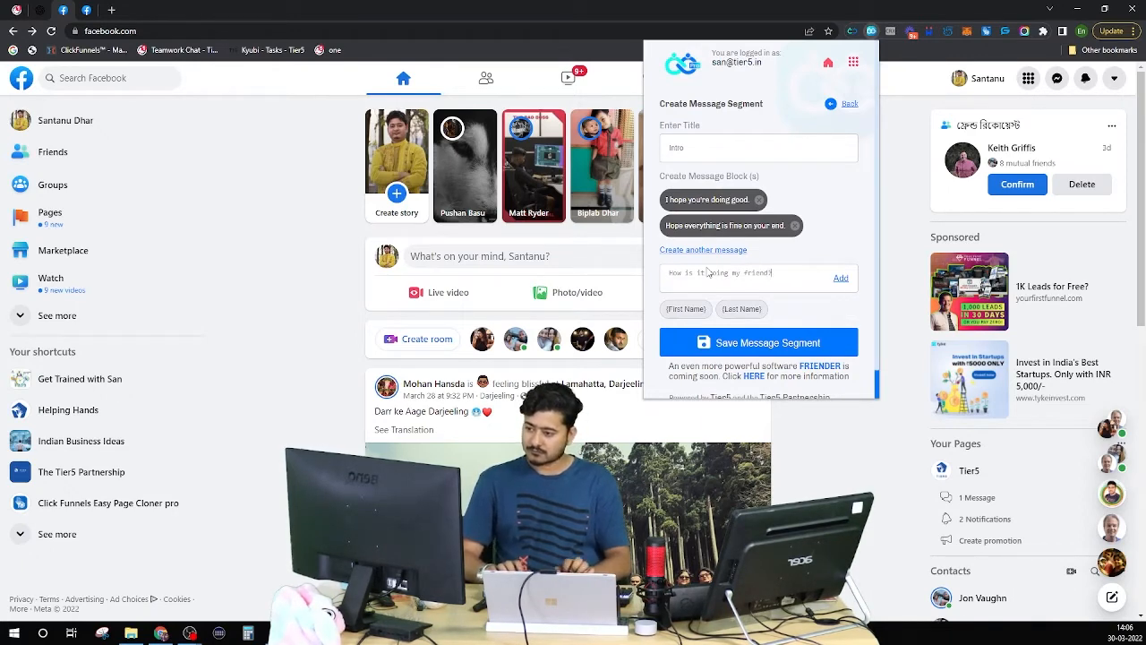
type(" friend?")
left_click(841, 279)
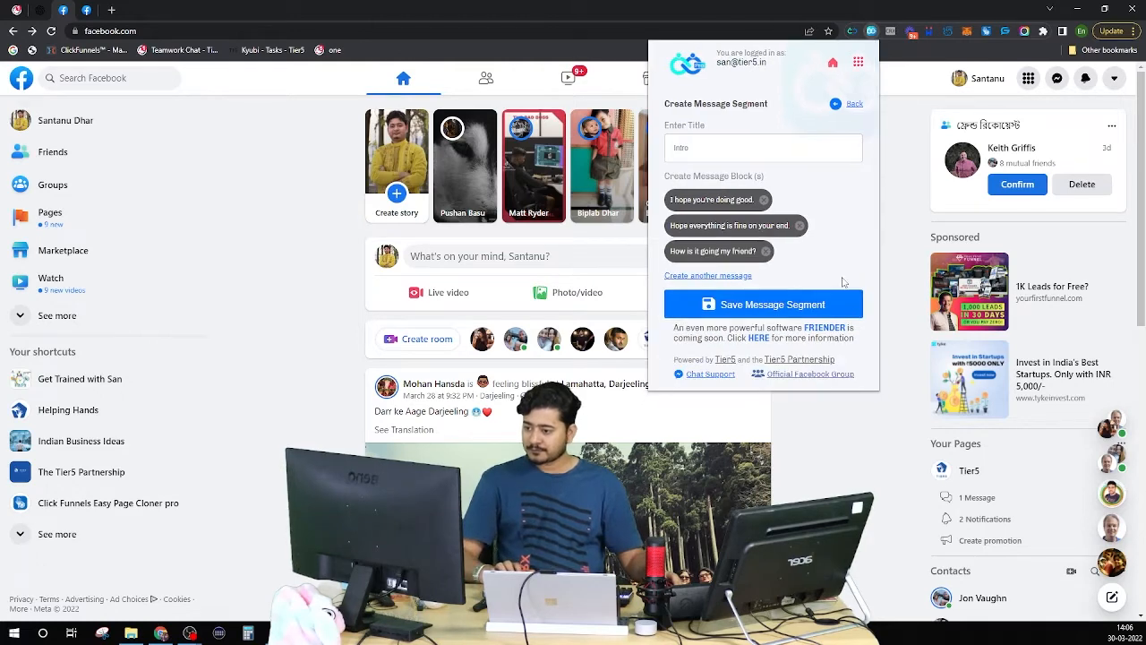
left_click(787, 307)
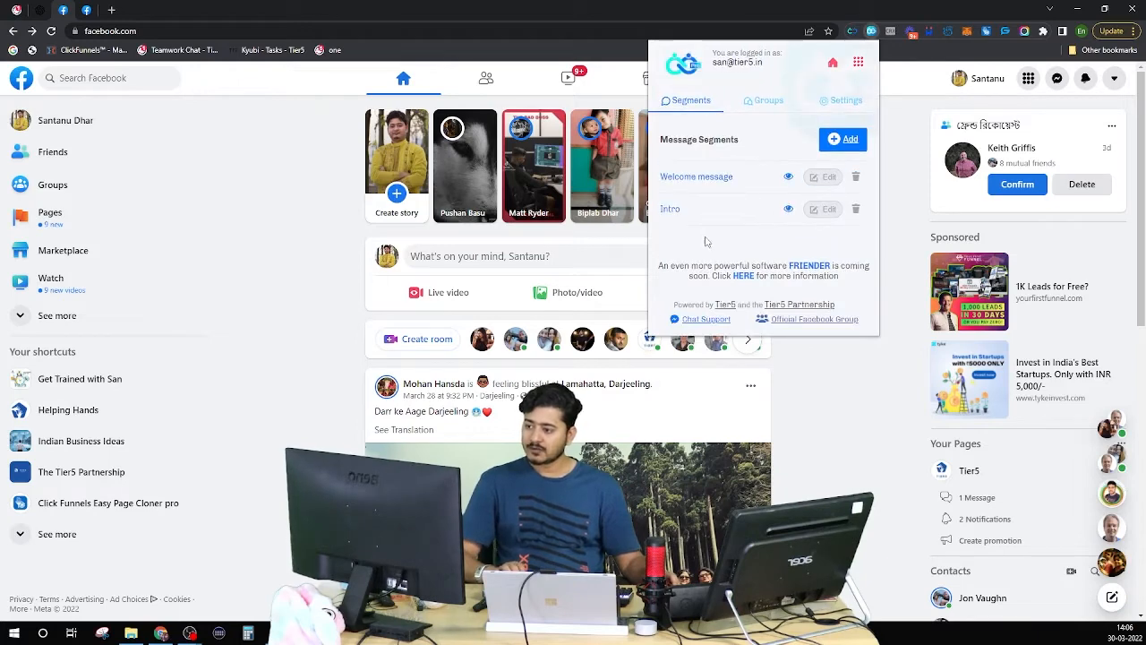
Rename the Intro message segment as "personal question" and save it.
left_click(822, 209)
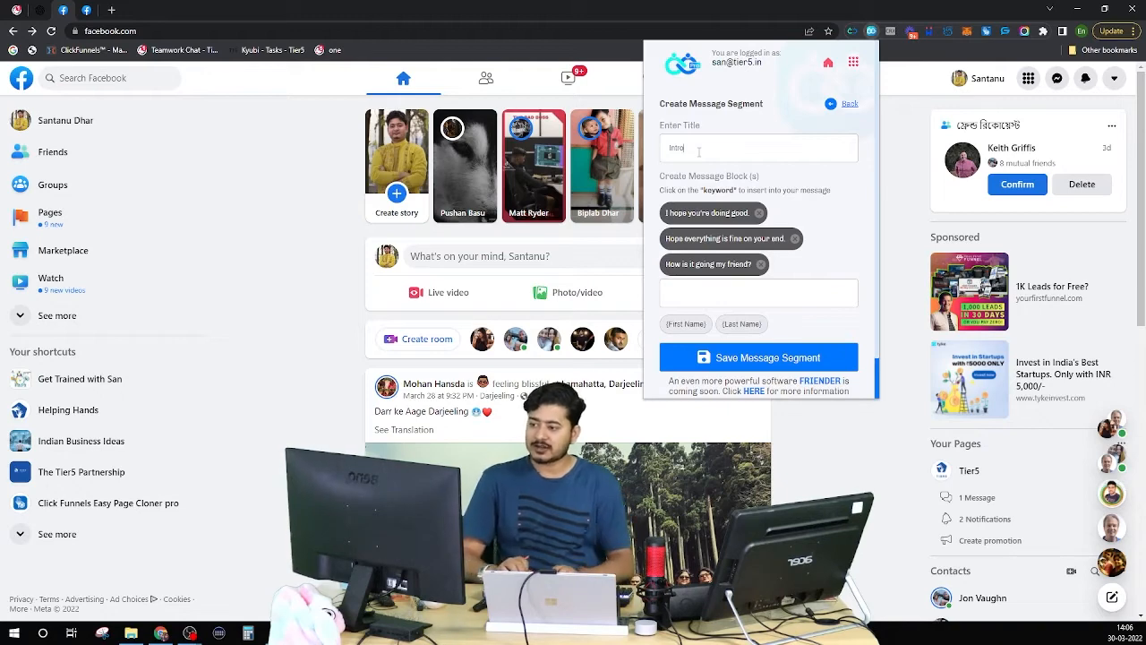
key("BackSpace")
key("BackSpace")
key("BackSpace")
key("BackSpace")
type("personal")
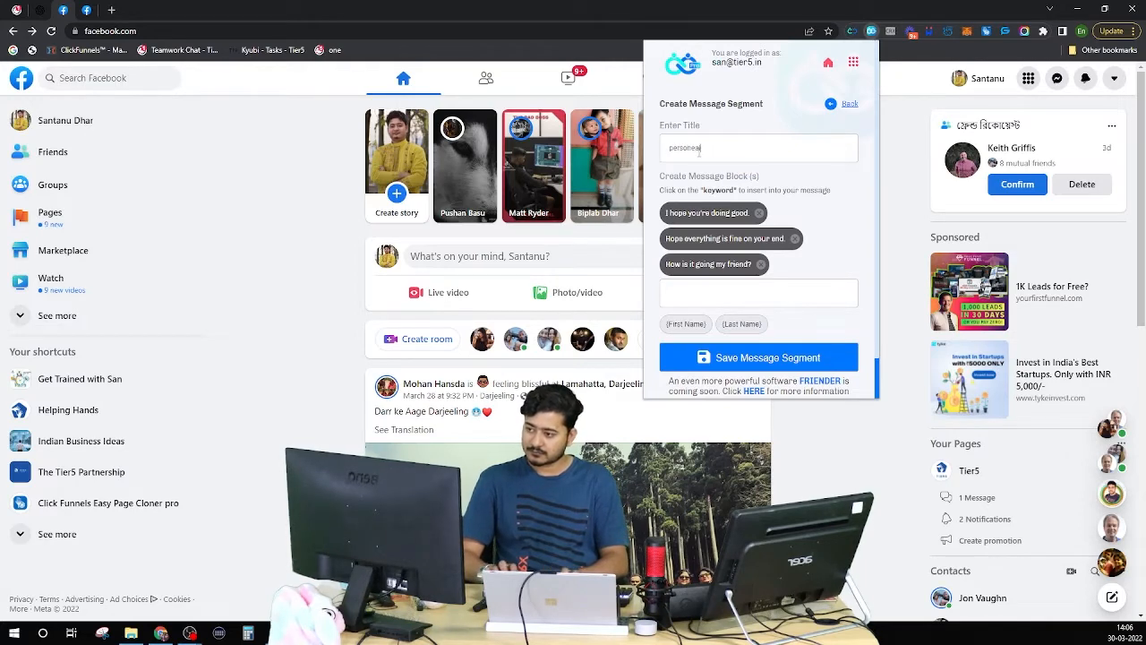
key("BackSpace")
key("BackSpace")
type("al")
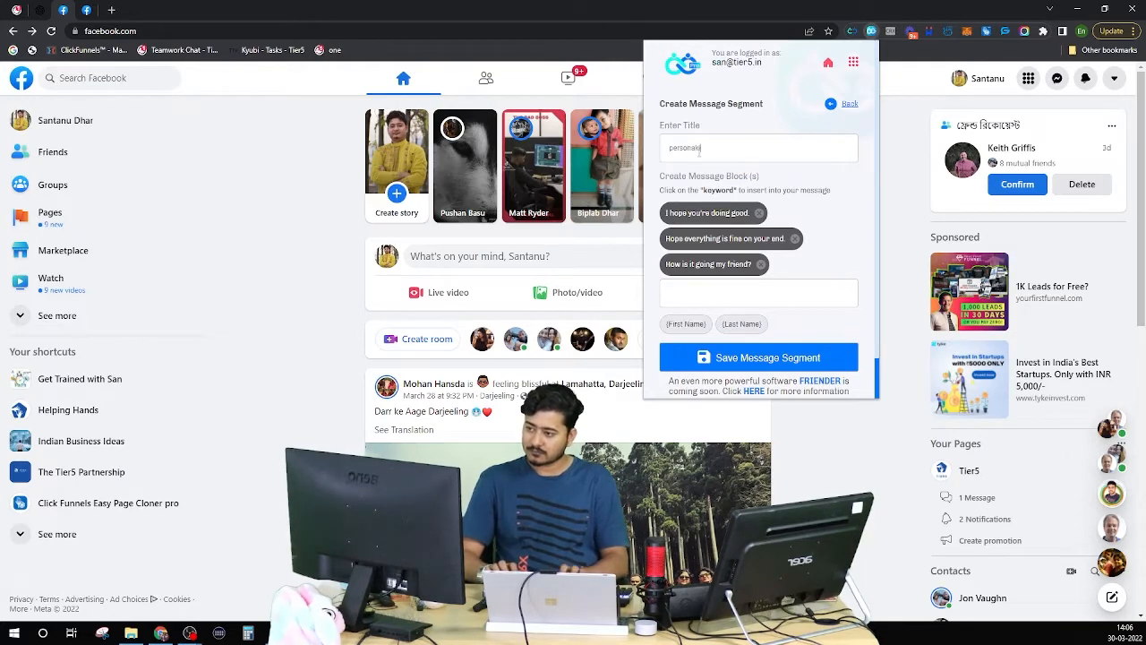
type("iques")
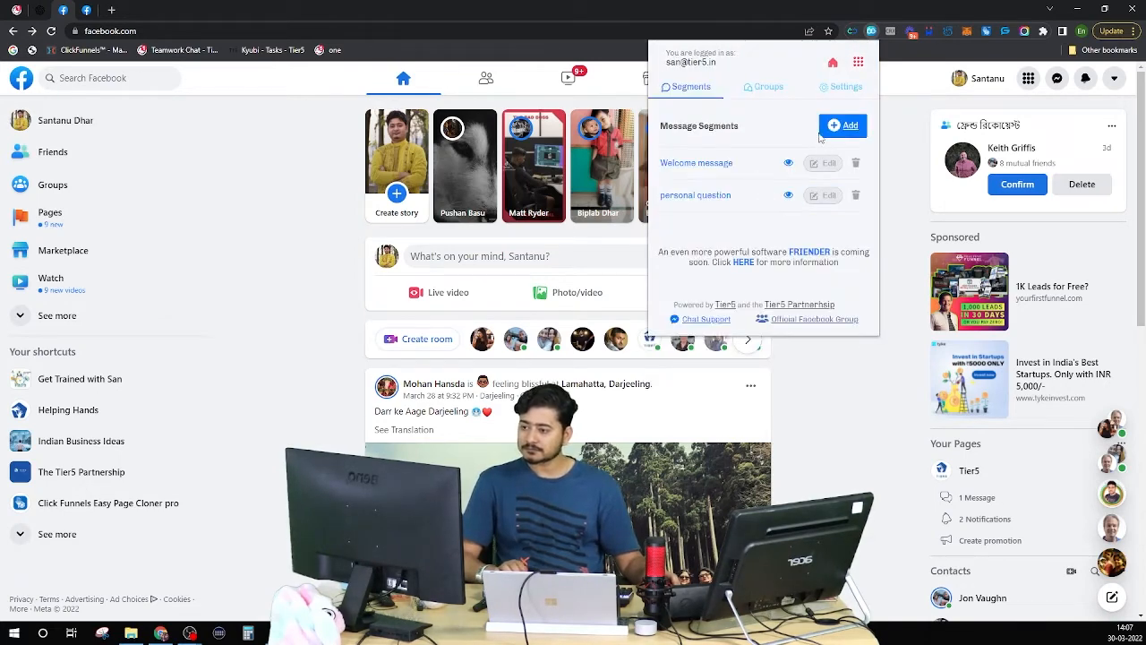
Start another message segment titled "Intro" and write a message block introducing the sender by first name as being from Tier5.
left_click(837, 128)
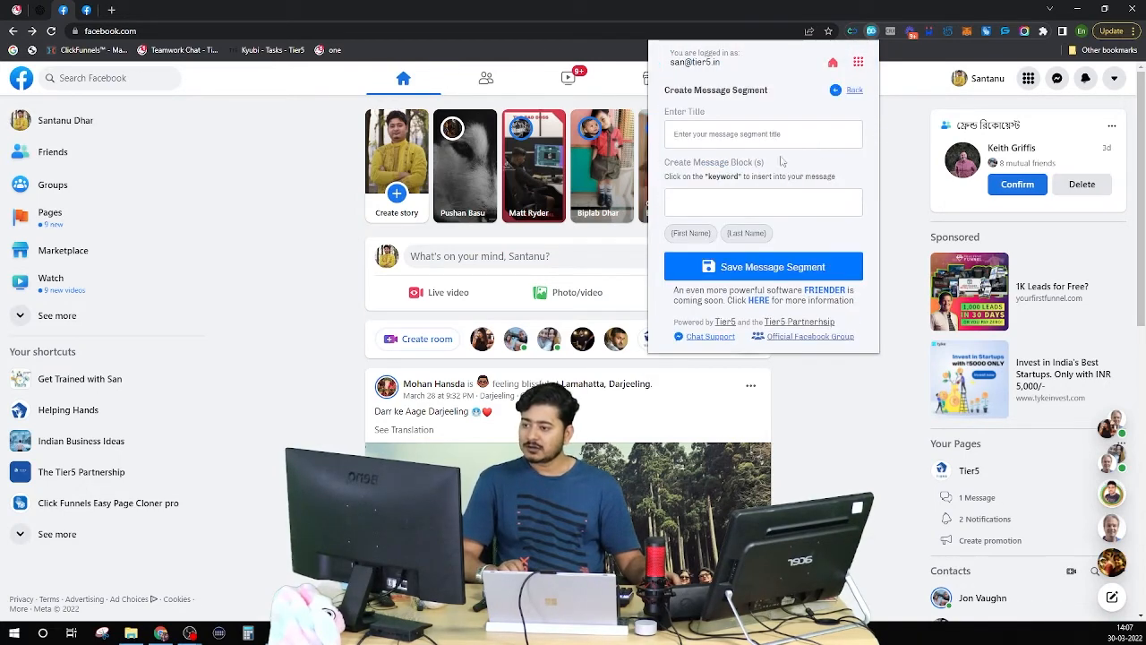
left_click(717, 146)
type("Intro")
left_click(735, 215)
type("This is Sa")
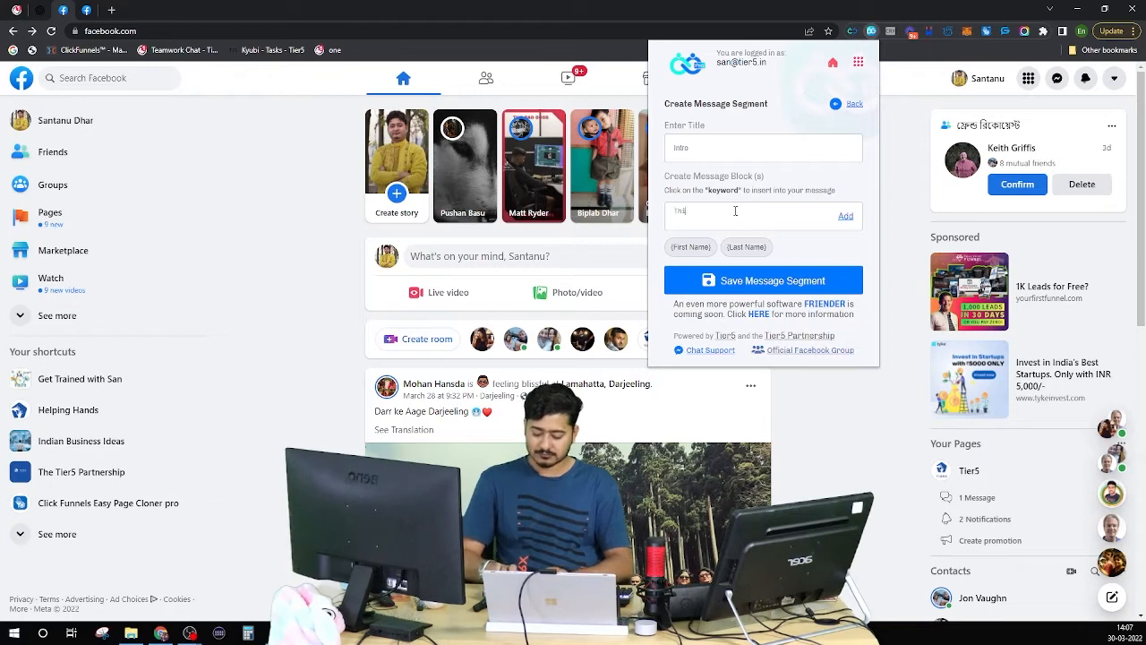
type("n from Tier")
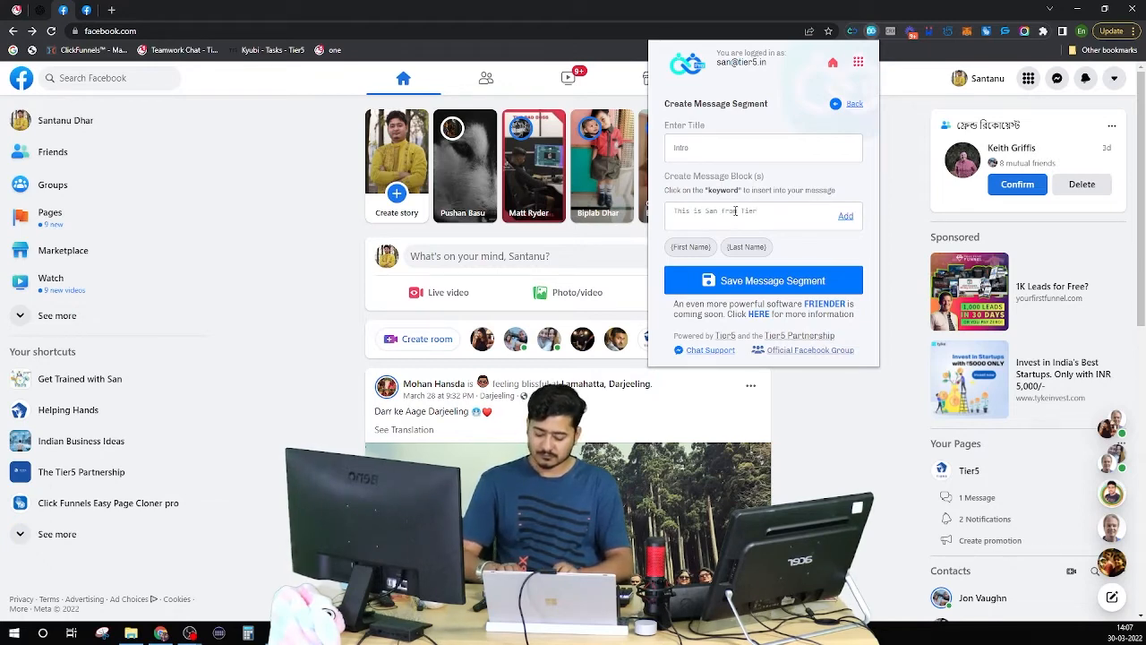
type("5. Nice to")
key("BackSpace")
key("BackSpace")
key("BackSpace")
key("BackSpace")
key("BackSpace")
key("BackSpace")
key("BackSpace")
key("BackSpace")
key("BackSpace")
key("BackSpace")
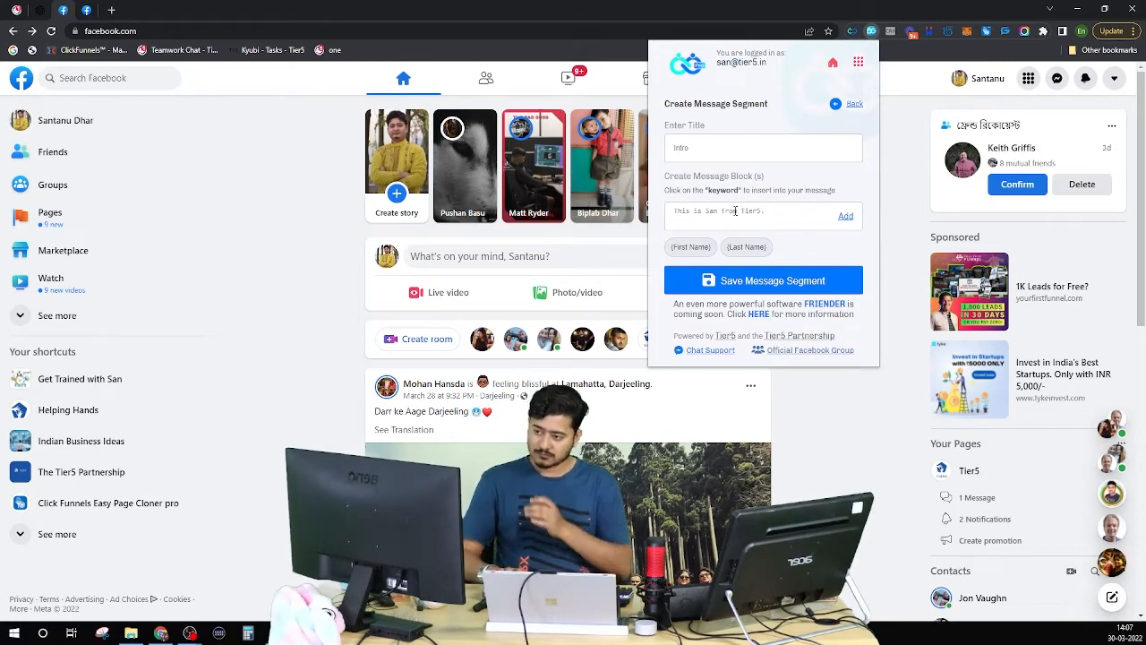
type("I be")
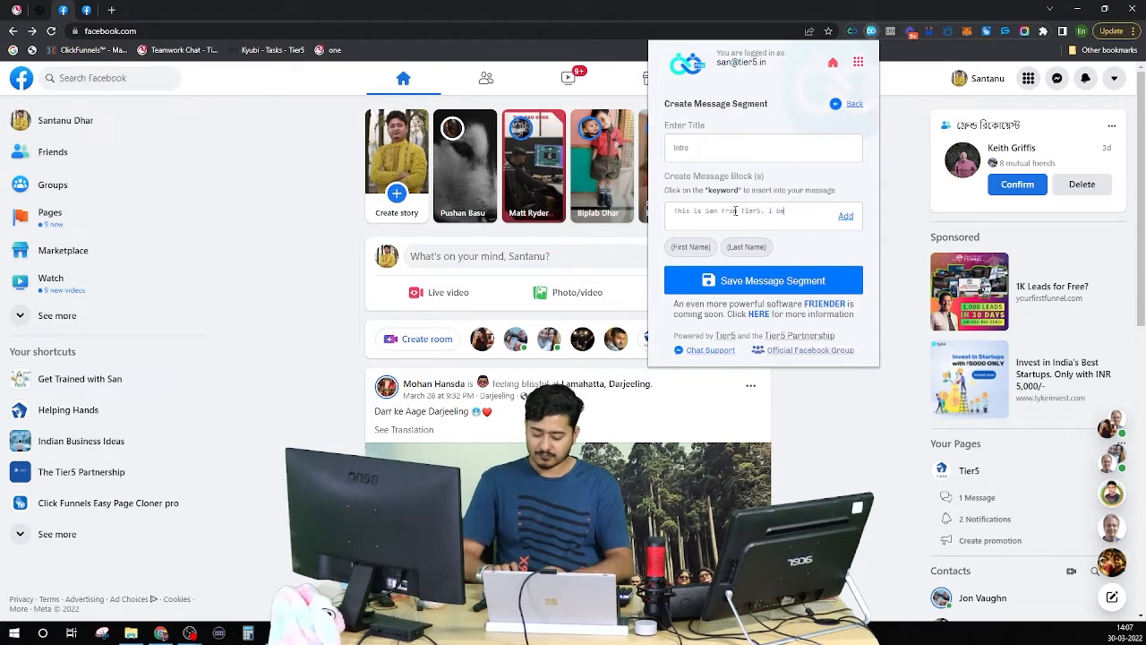
type("lieve that")
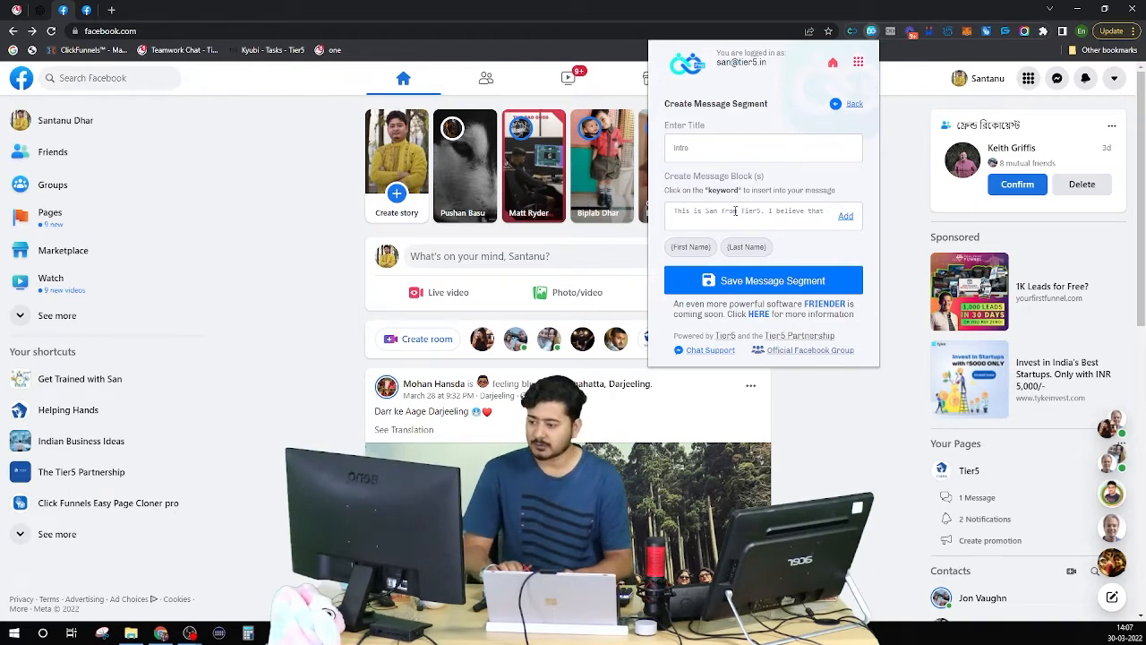
key("BackSpace")
key("BackSpace")
key("BackSpace")
key("BackSpace")
key("BackSpace")
key("BackSpace")
key("BackSpace")
key("BackSpace")
key("BackSpace")
key("BackSpace")
key("BackSpace")
key("BackSpace")
key("BackSpace")
key("BackSpace")
key("BackSpace")
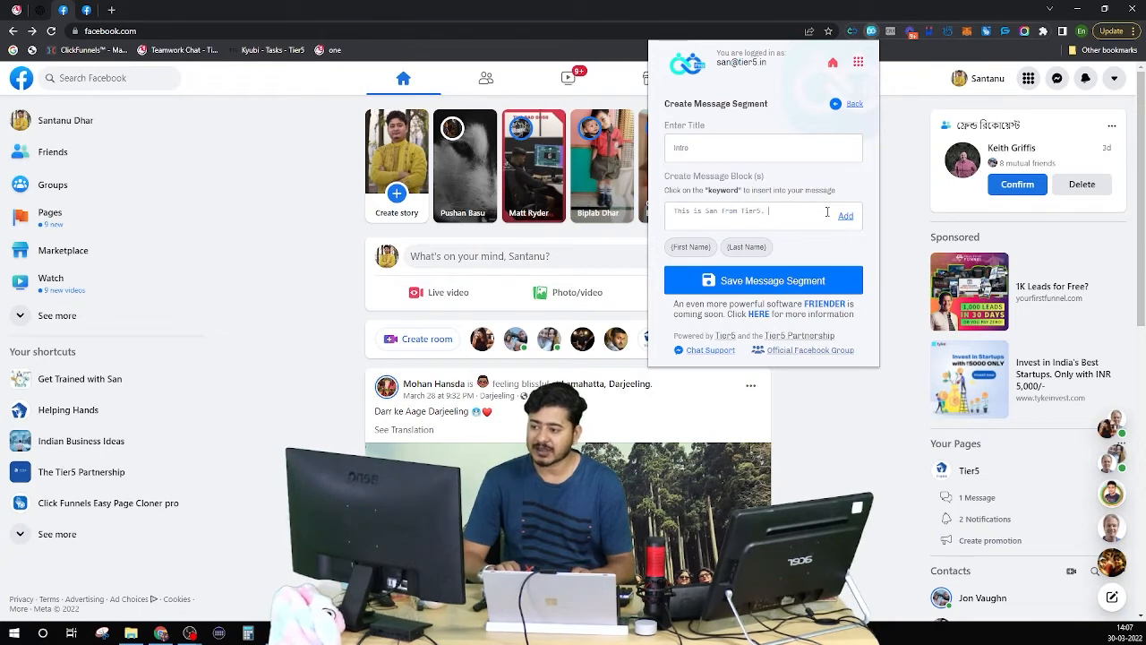